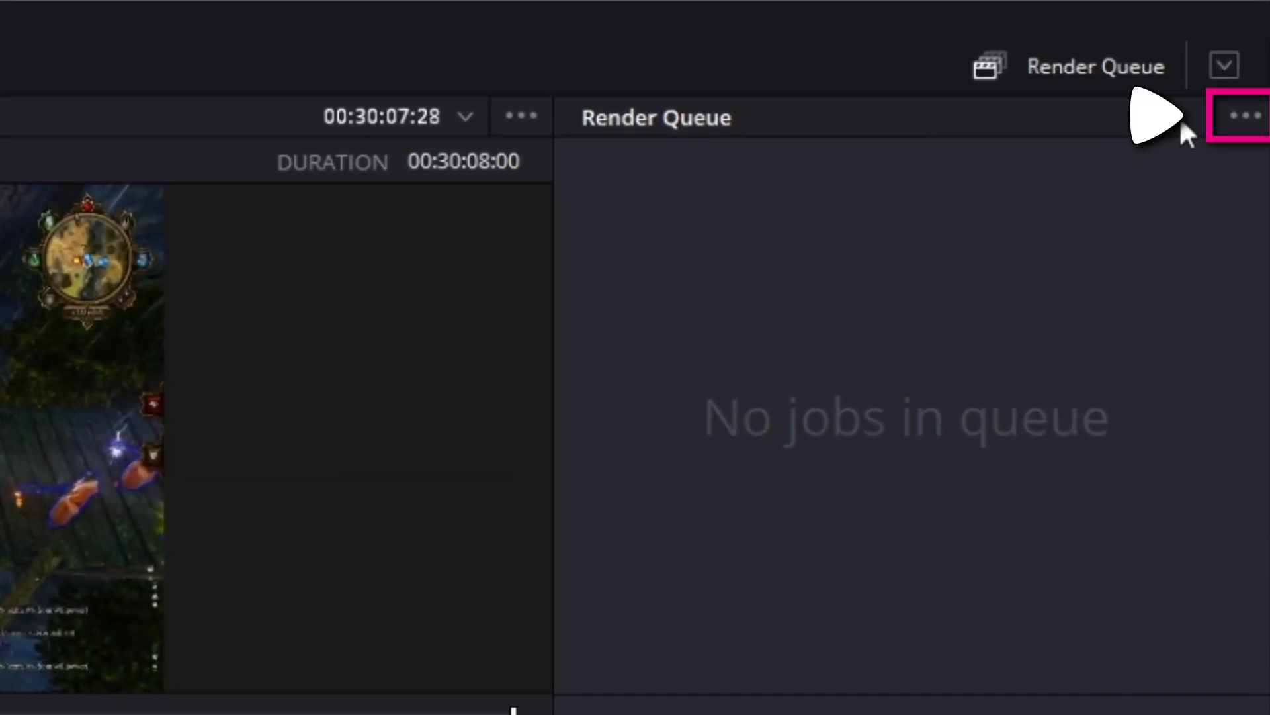
Step: Set the render queue to Show All, revealing the completed dos 61, 62 and 63 jobs
{"action": "left_click", "coordinate": [1238, 118]}
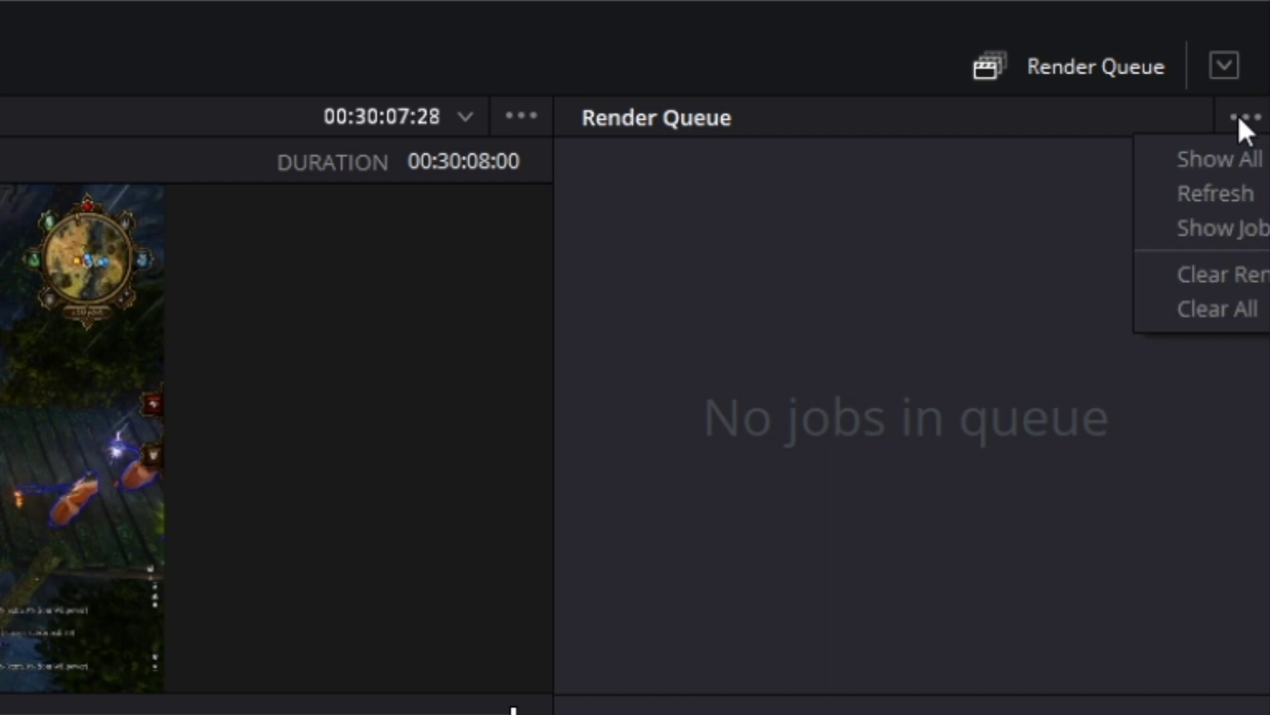
{"action": "left_click", "coordinate": [1238, 158]}
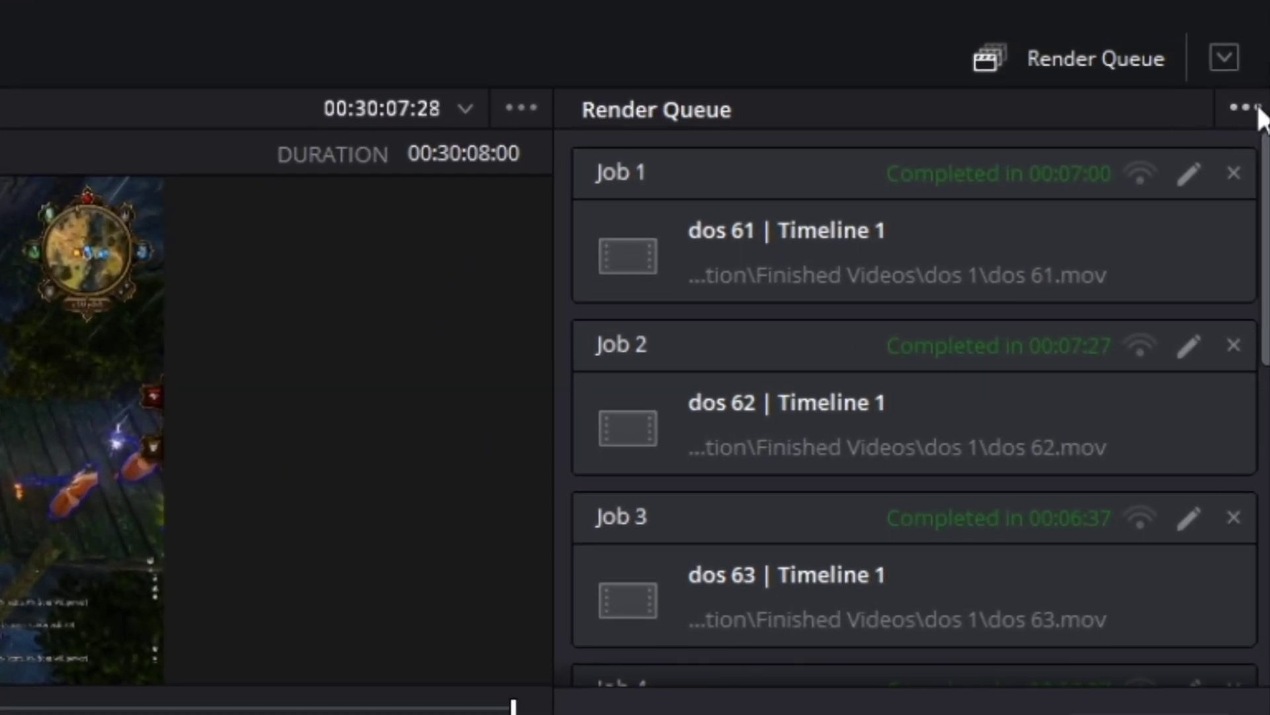
Step: Clear every old job from the render queue, then queue dos 68 to render as dos 68.mov
{"action": "left_click", "coordinate": [1265, 69]}
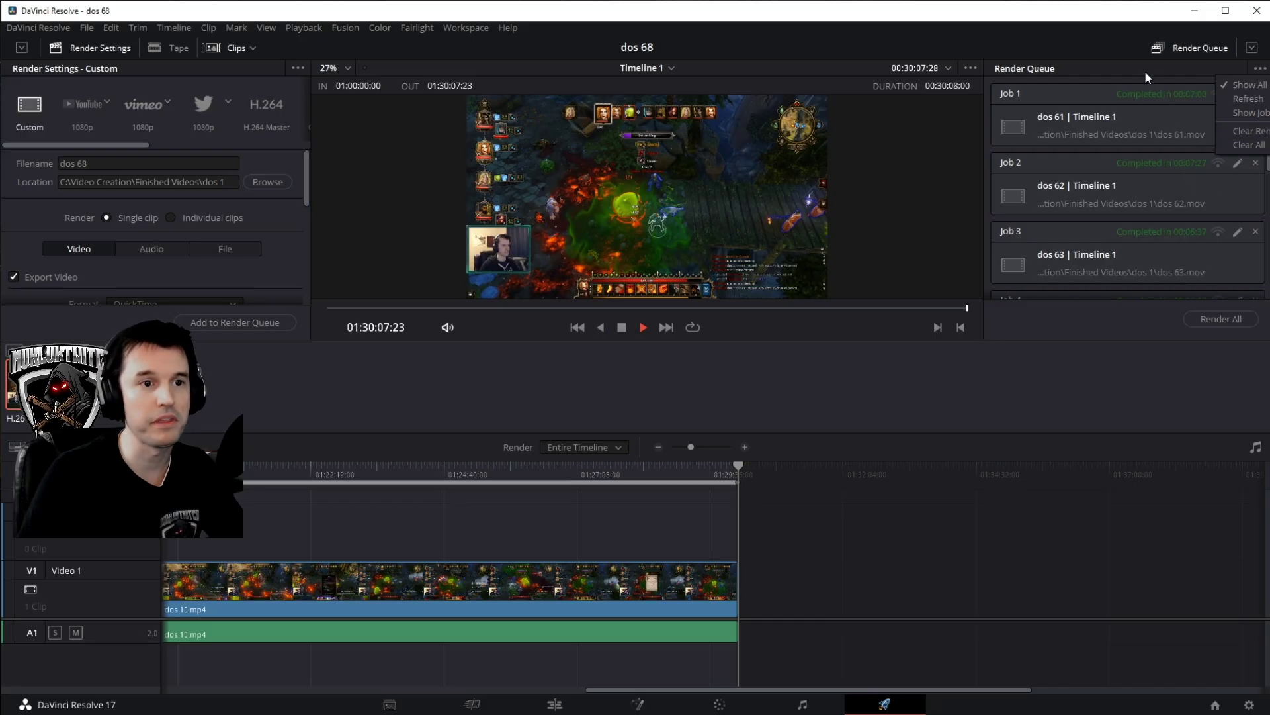
{"action": "left_click", "coordinate": [1144, 70]}
{"action": "scroll", "coordinate": [1182, 148], "scroll_direction": "down", "scroll_amount": 2}
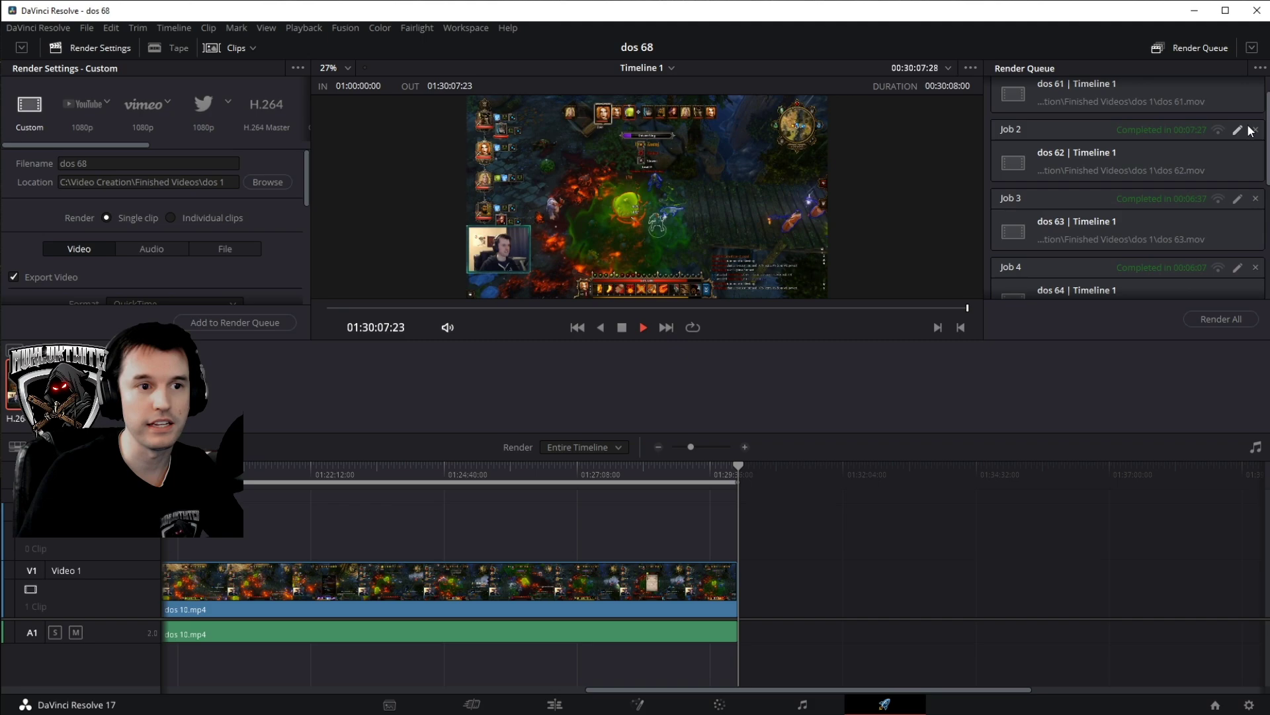
{"action": "left_click", "coordinate": [1259, 67]}
{"action": "left_click", "coordinate": [1258, 132]}
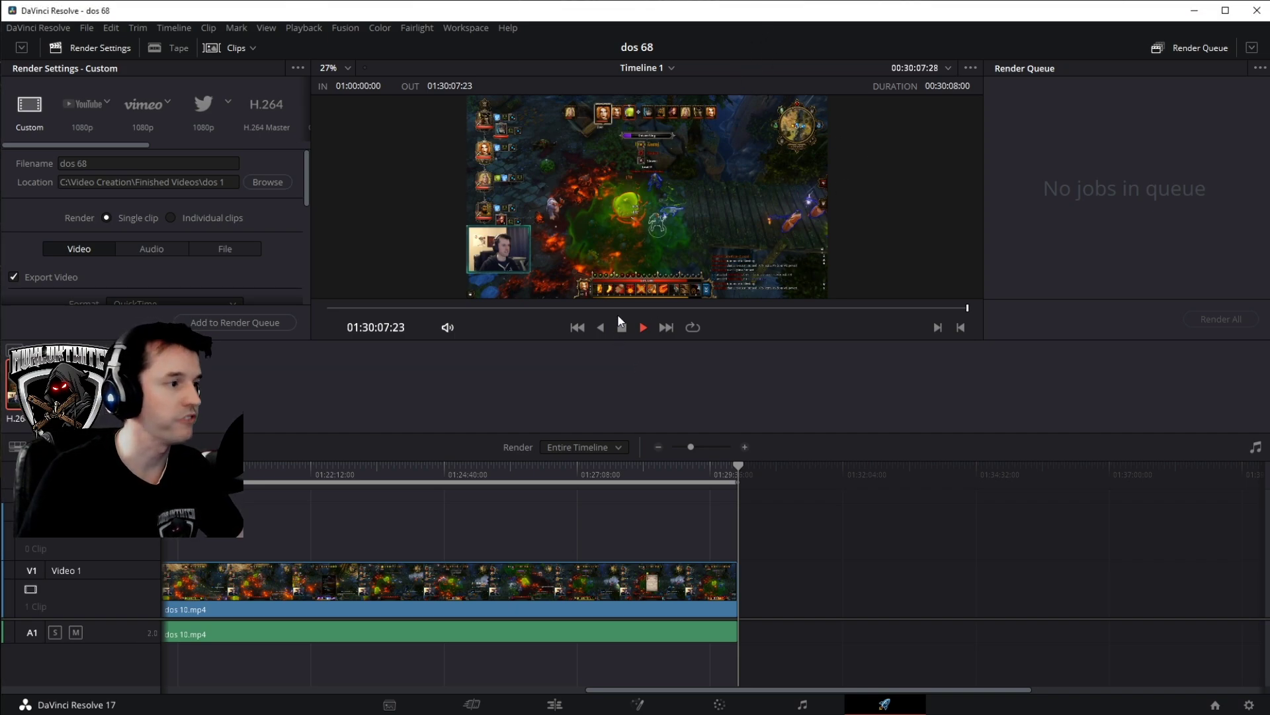
{"action": "left_click", "coordinate": [285, 324]}
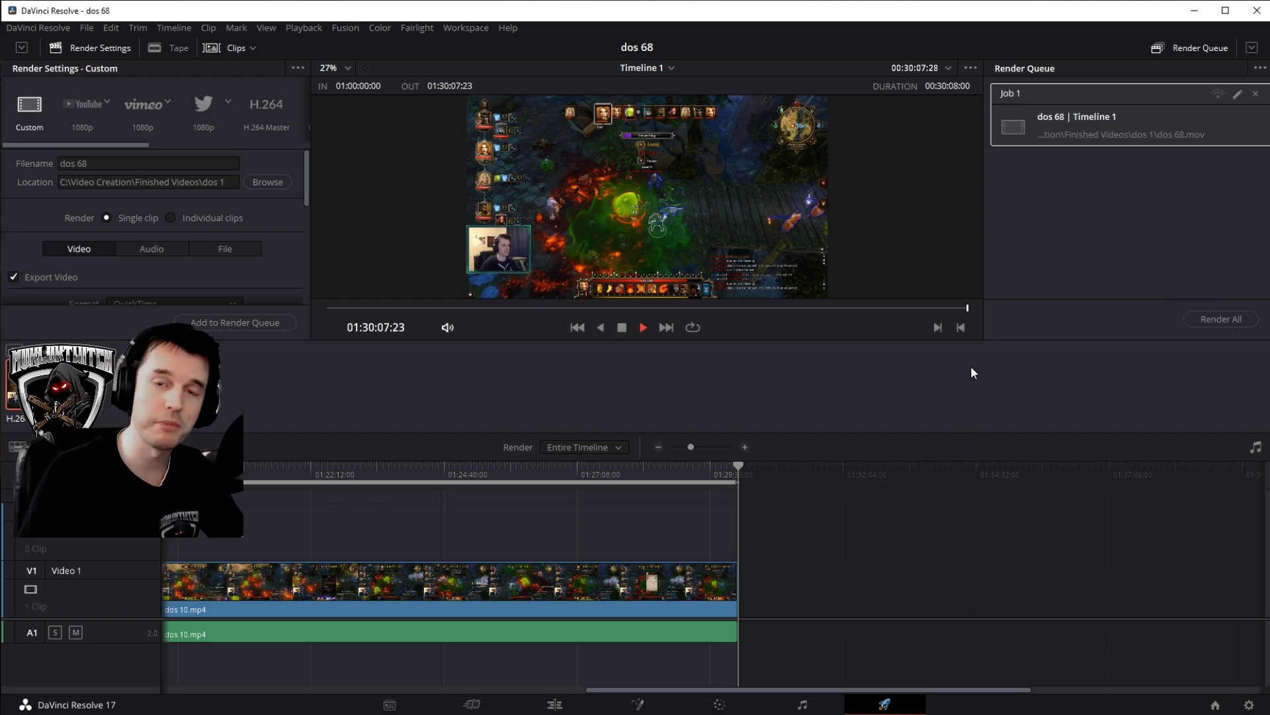
{"action": "left_click", "coordinate": [86, 28]}
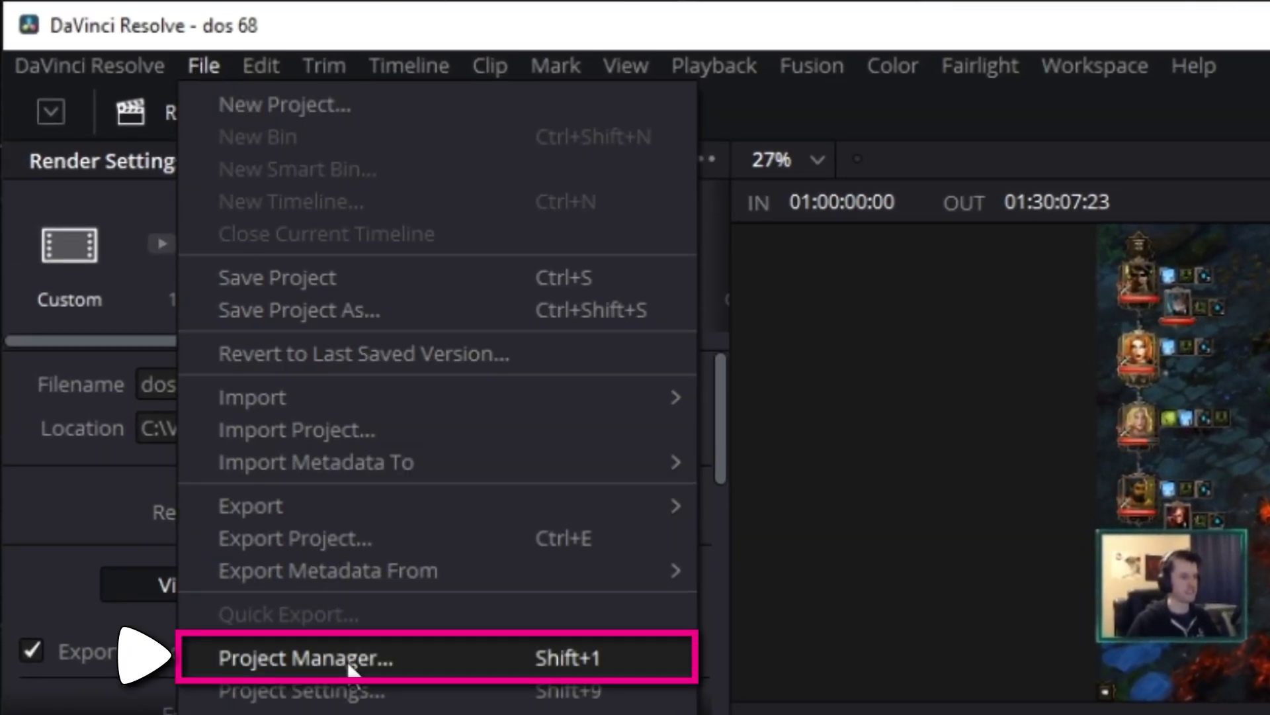
Step: Open dos 69 and dos 70 from the Project Manager and add each to the render queue
{"action": "left_click", "coordinate": [346, 659]}
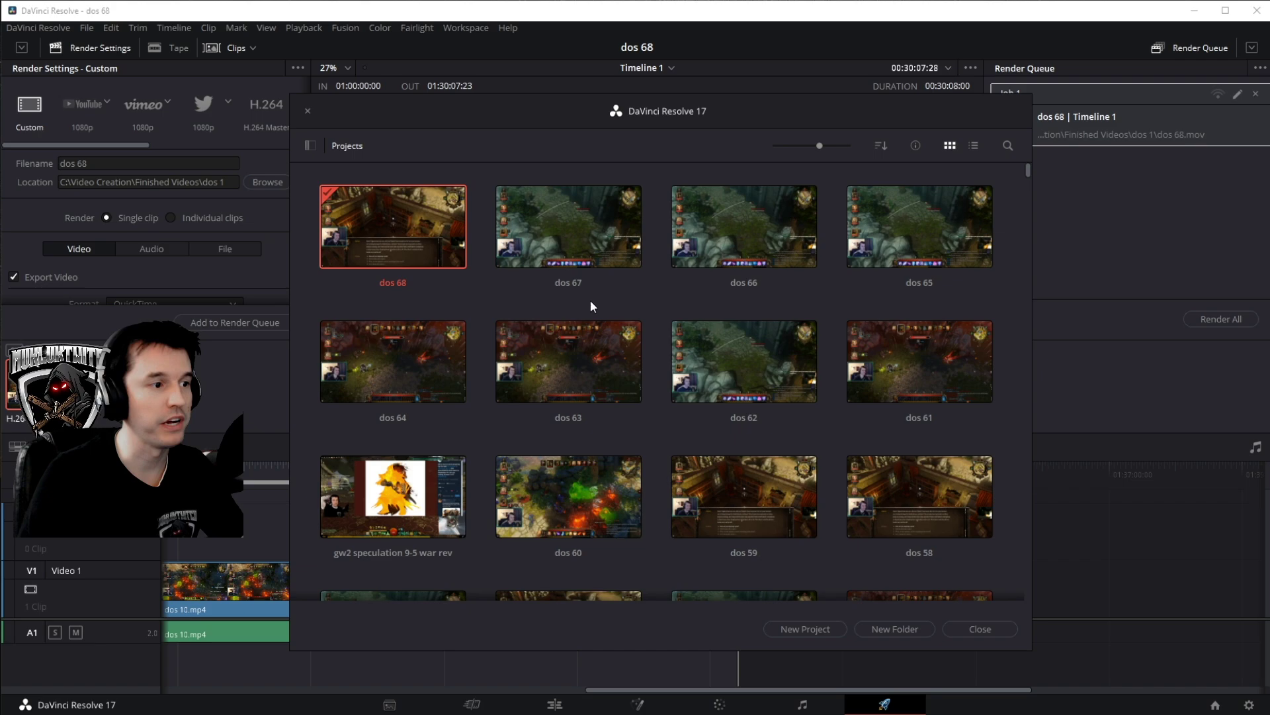
{"action": "left_click", "coordinate": [982, 630]}
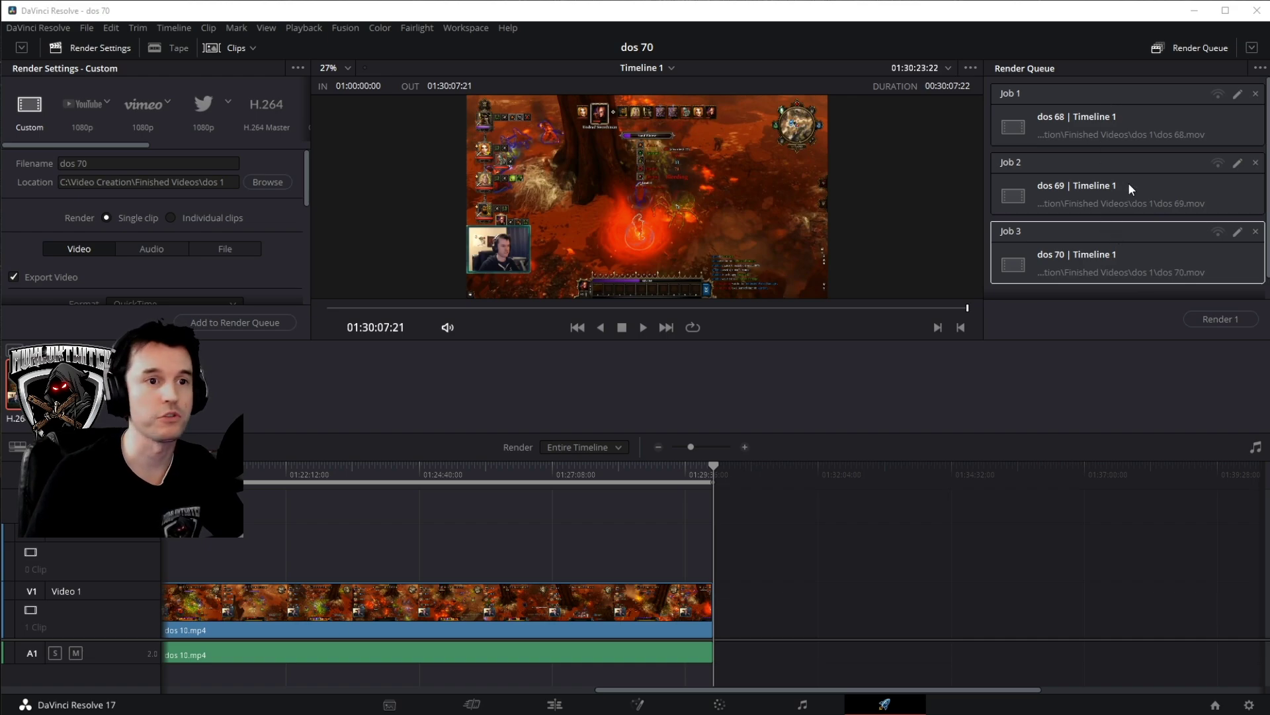
Step: Select Jobs 1 through 3 (dos 68–70) and start them with Render All
{"action": "left_click", "coordinate": [1123, 115]}
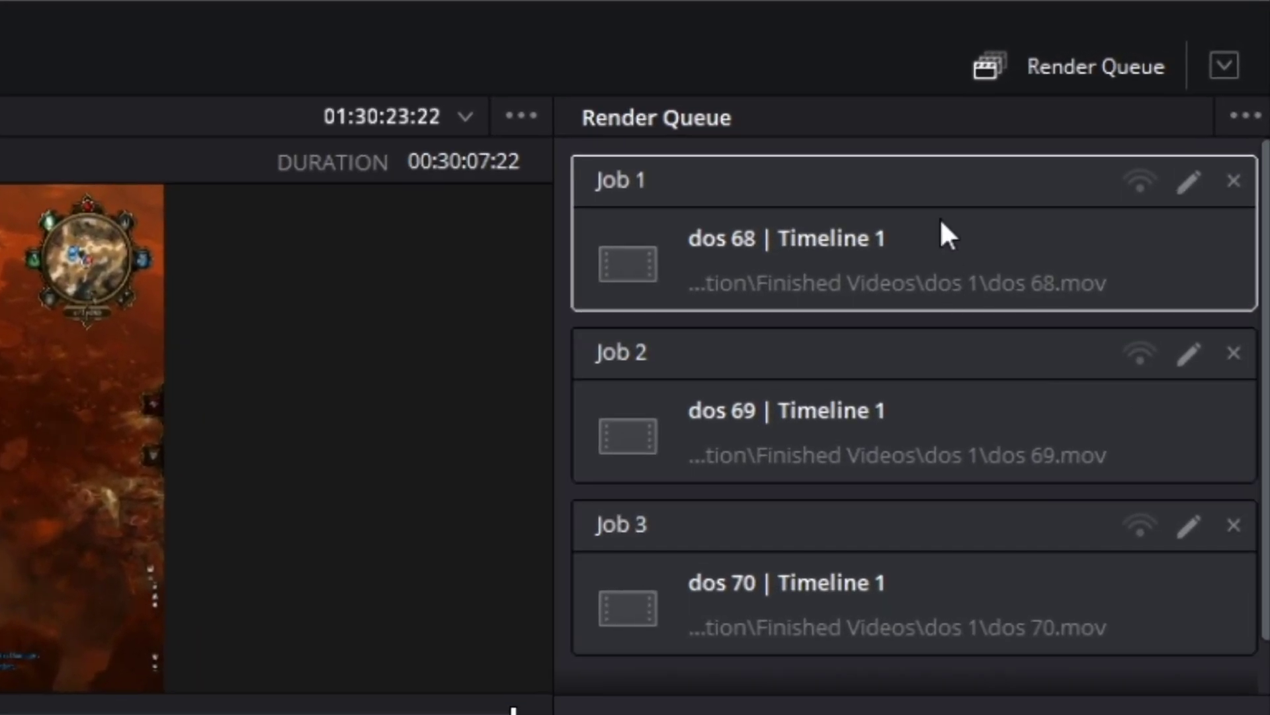
{"action": "left_click", "coordinate": [863, 557], "text": "shift"}
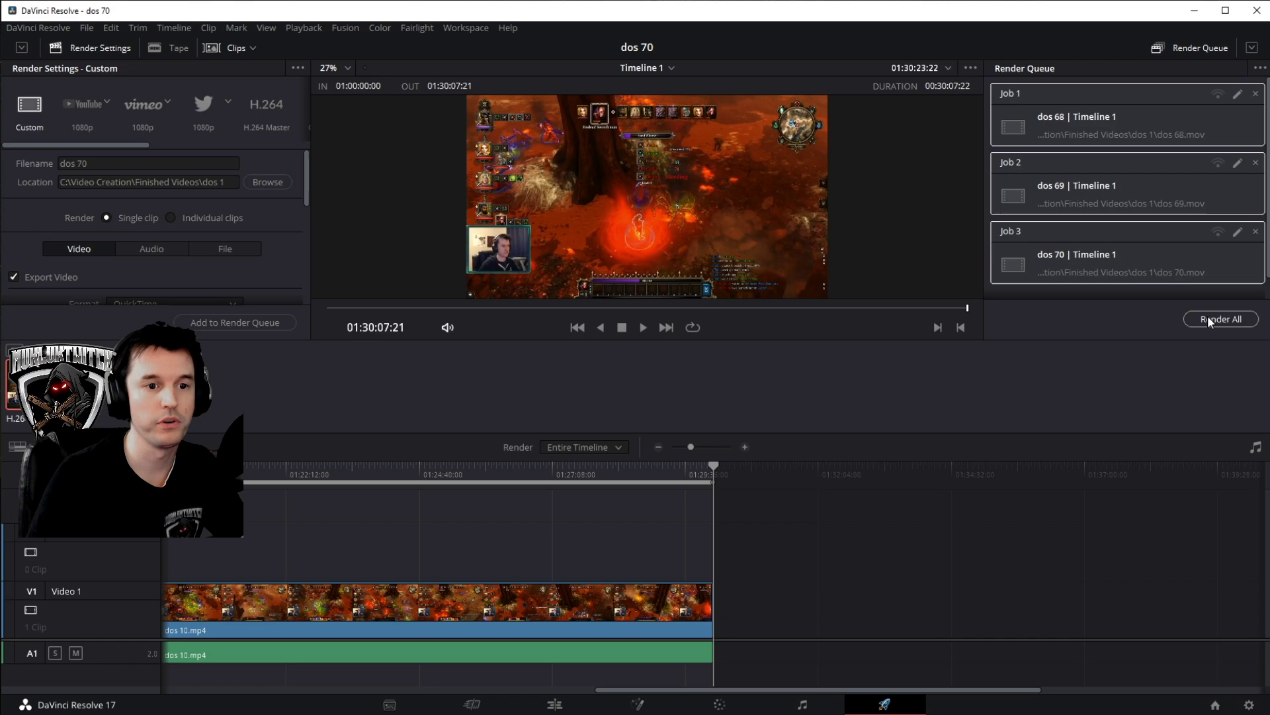
{"action": "left_click", "coordinate": [1208, 319]}
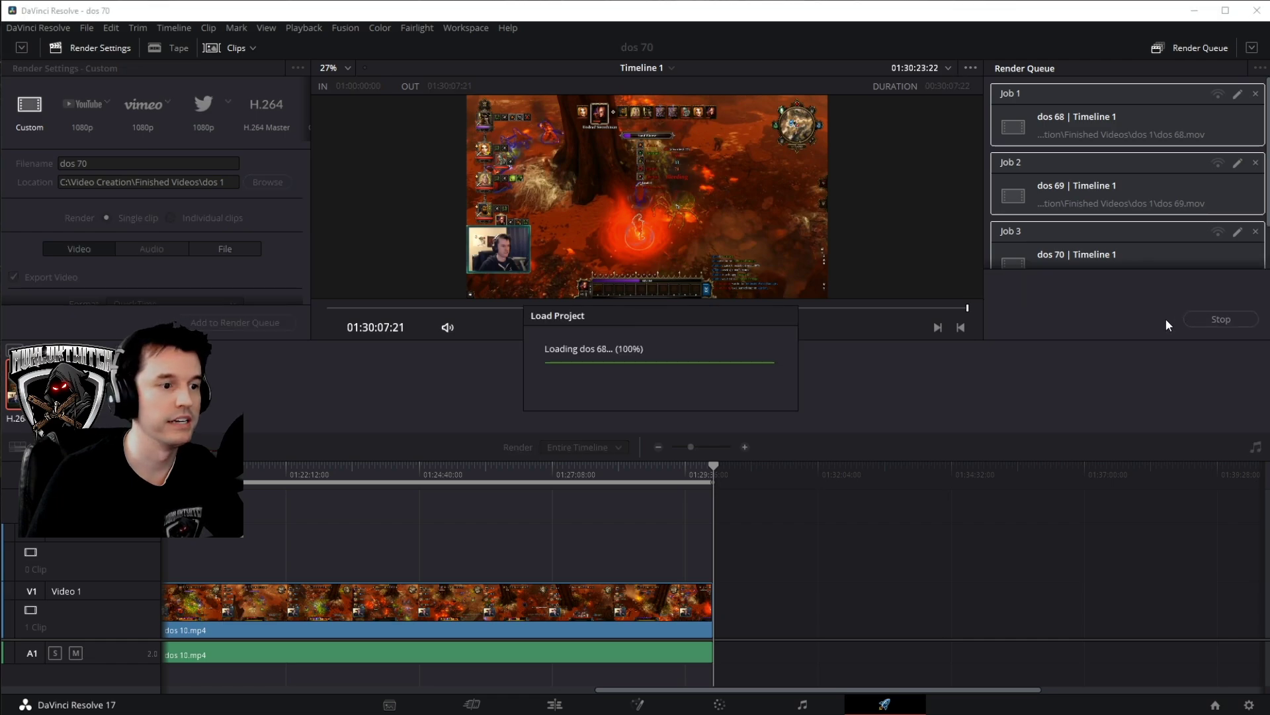